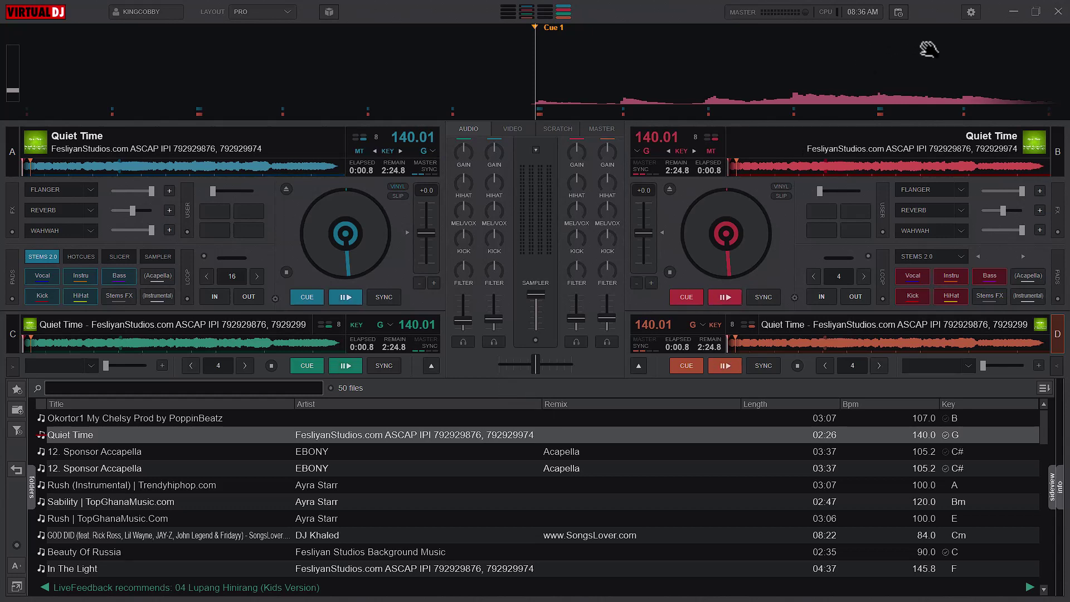
# Step: Open the keyboard mapping settings and bring up the existing CTRL+S shortcut
pyautogui.click(973, 13)
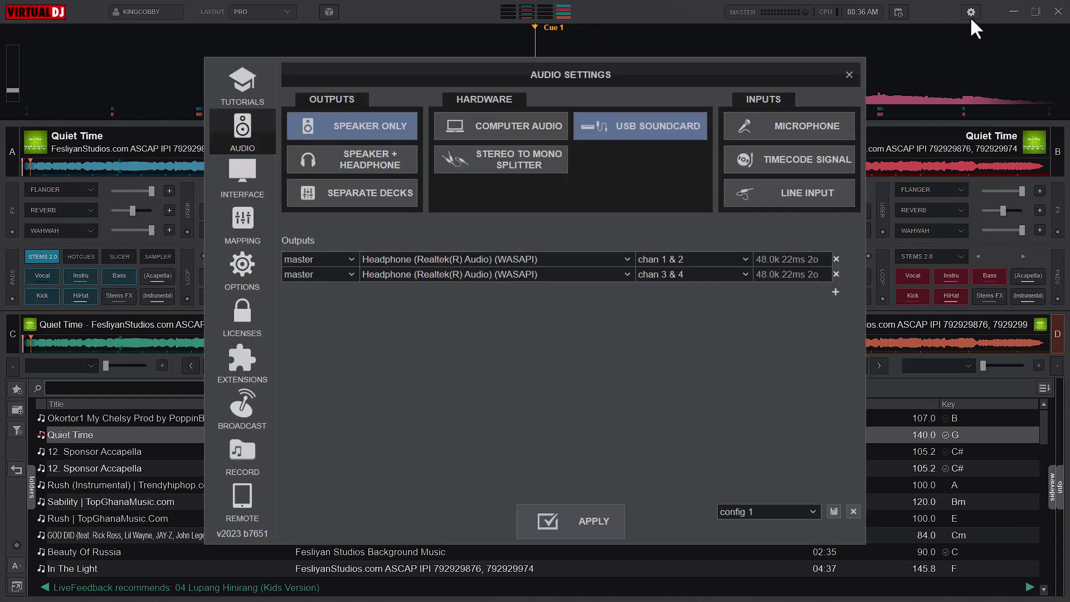
pyautogui.click(248, 238)
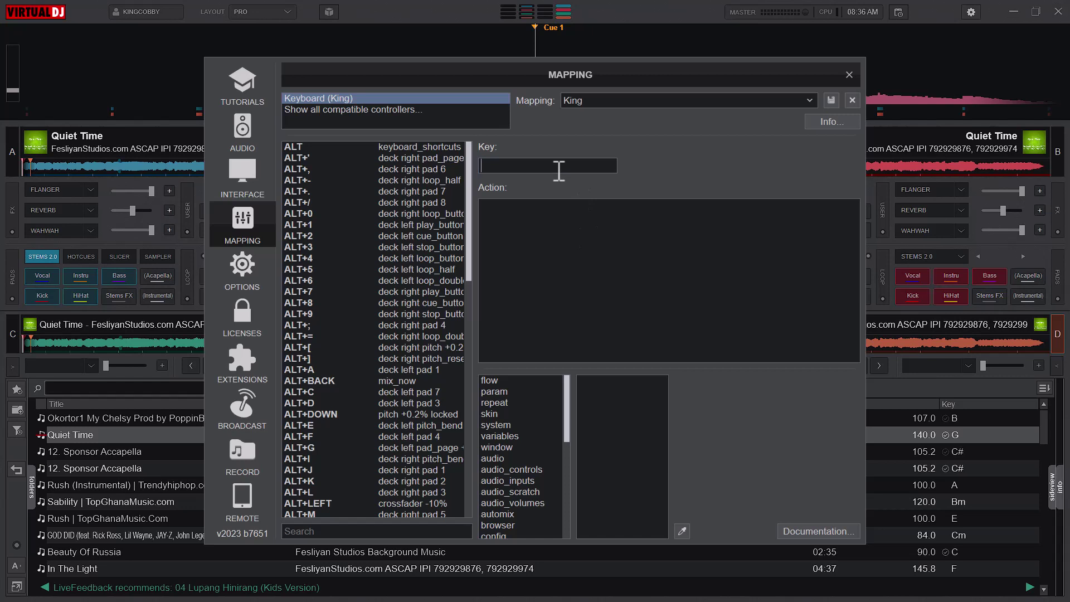
pyautogui.hotkey('ctrl', 's')
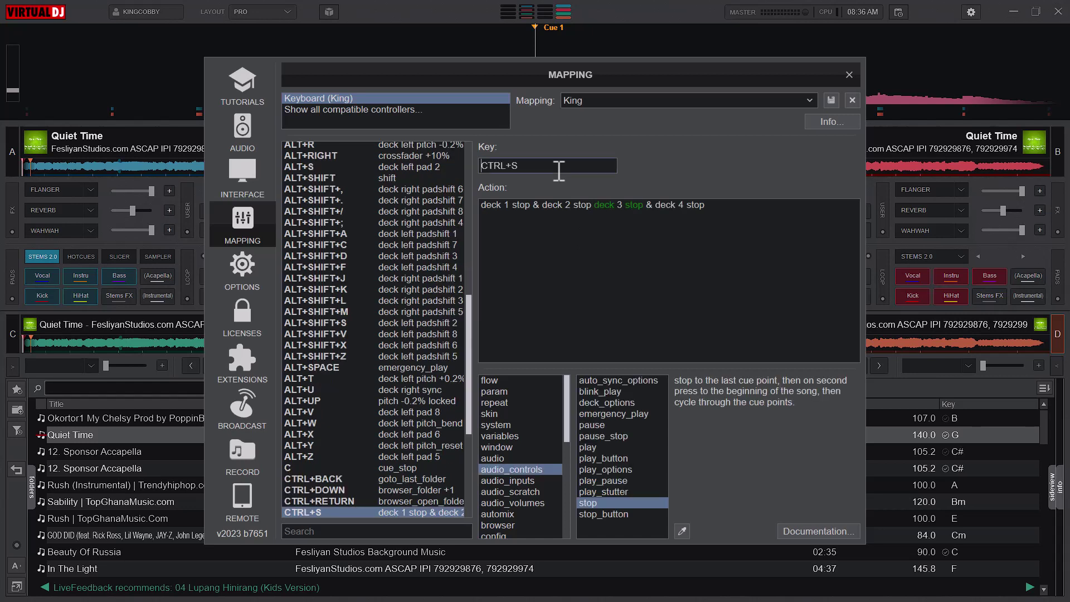
# Step: Set the CTRL+S action to 'deck 1 stop & deck 2 stop & deck 3 stop & deck 4 stop' and close settings
pyautogui.moveTo(482, 205); pyautogui.dragTo(652, 204)
pyautogui.click(552, 208)
pyautogui.click(613, 250)
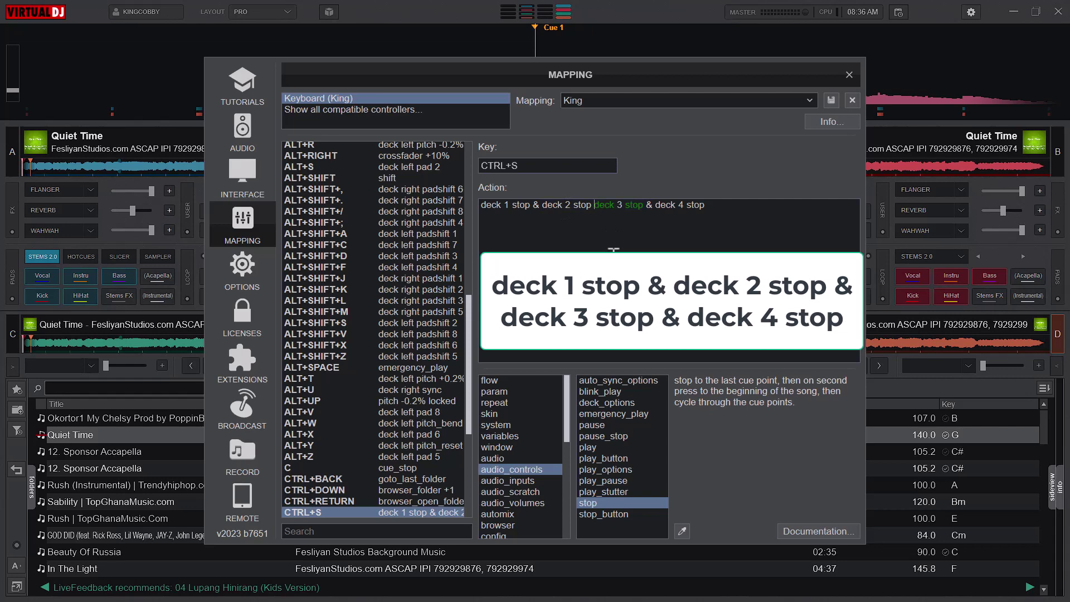
pyautogui.write('&')
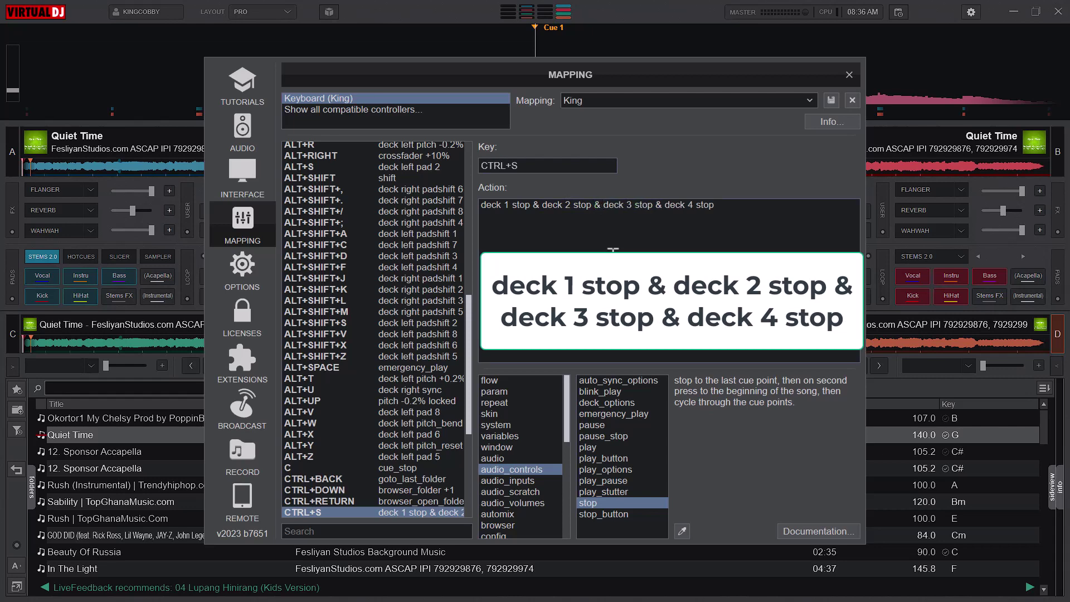
pyautogui.moveTo(481, 205); pyautogui.dragTo(534, 207)
pyautogui.moveTo(599, 205)
pyautogui.mouseDown()
pyautogui.moveTo(561, 204)
pyautogui.moveTo(655, 205)
pyautogui.mouseUp()
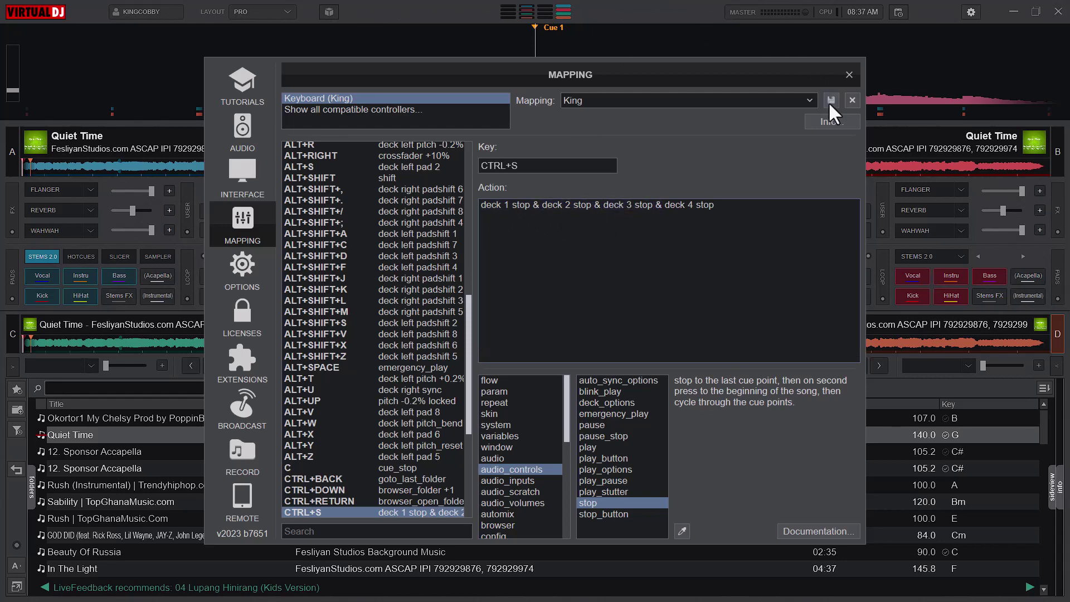
pyautogui.click(850, 74)
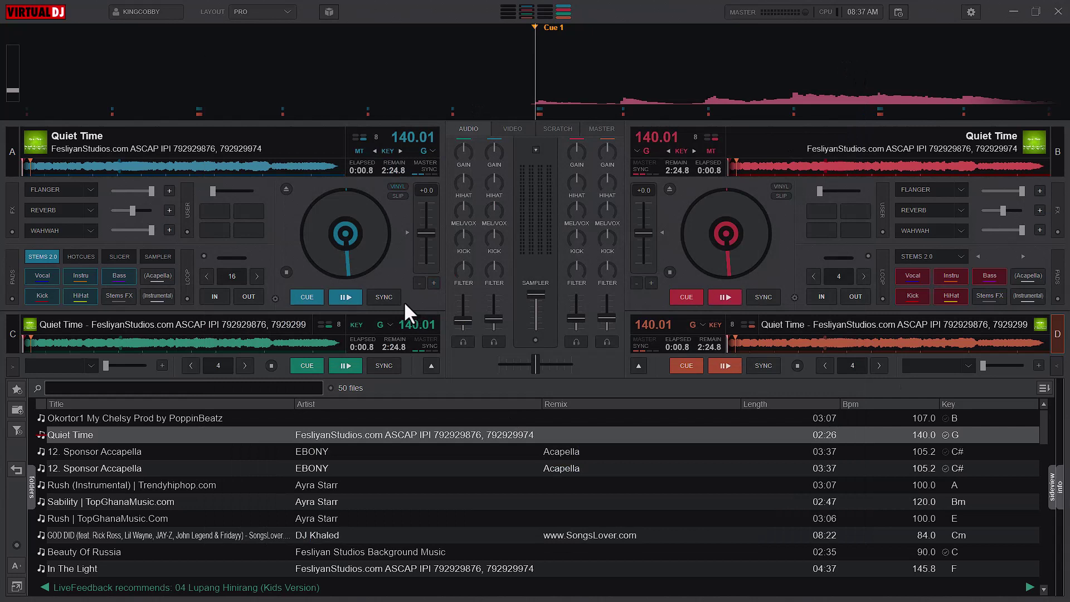
pyautogui.click(345, 296)
pyautogui.click(725, 296)
pyautogui.click(345, 365)
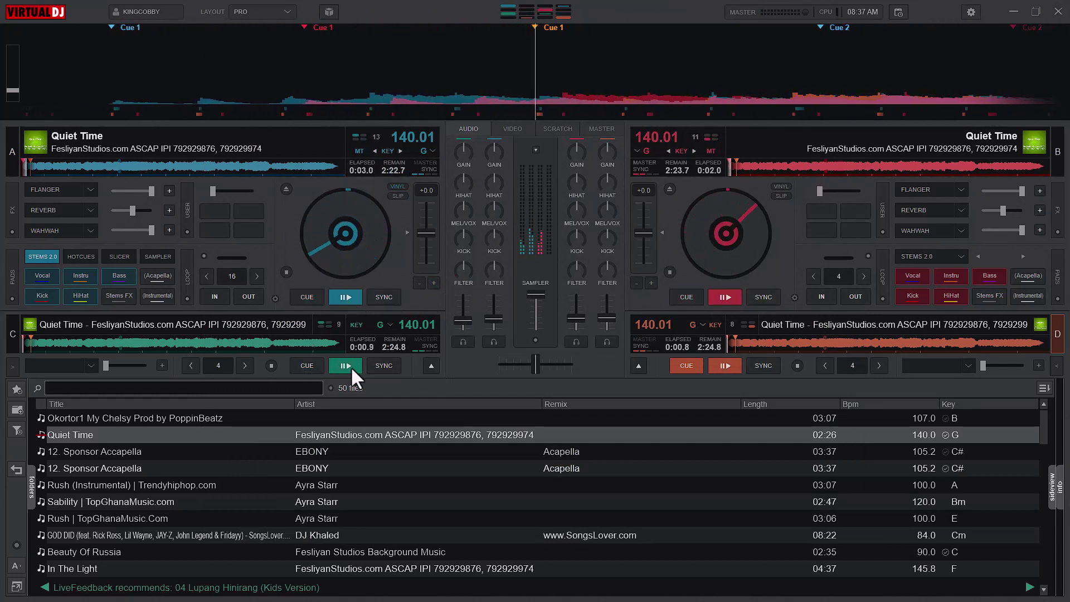
pyautogui.click(722, 366)
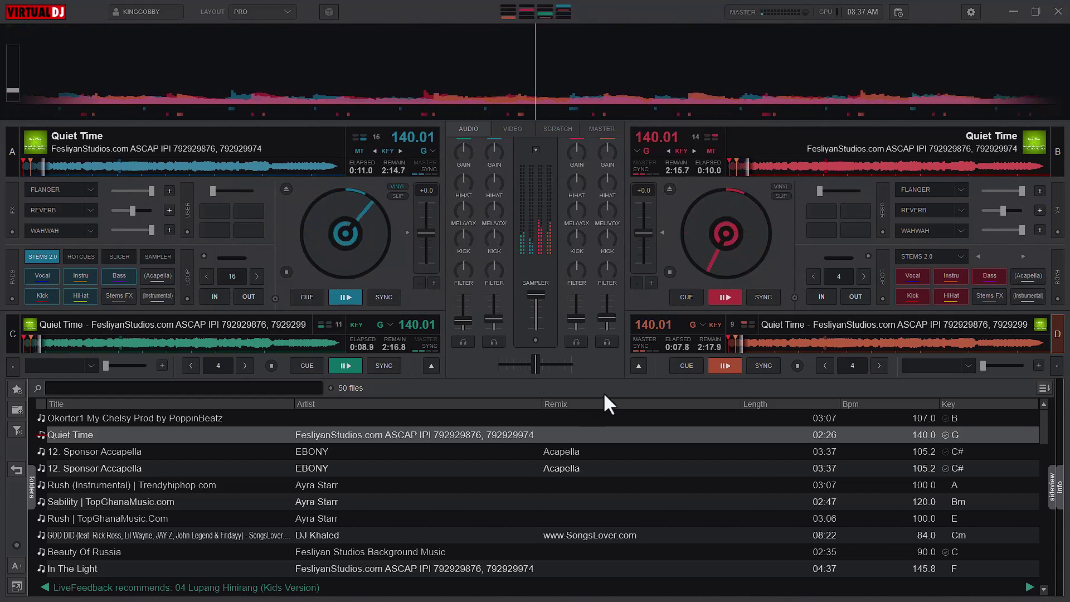
pyautogui.press('space')
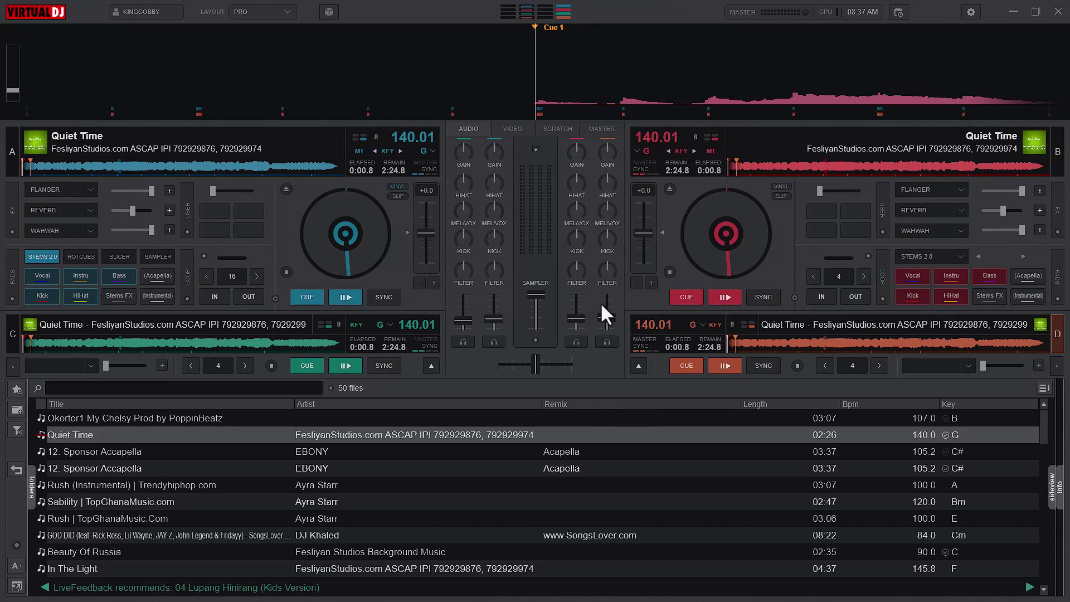
# Step: Reopen the mapping settings, review the CTRL+S stop-all action, and start a new shortcut key entry
pyautogui.click(970, 12)
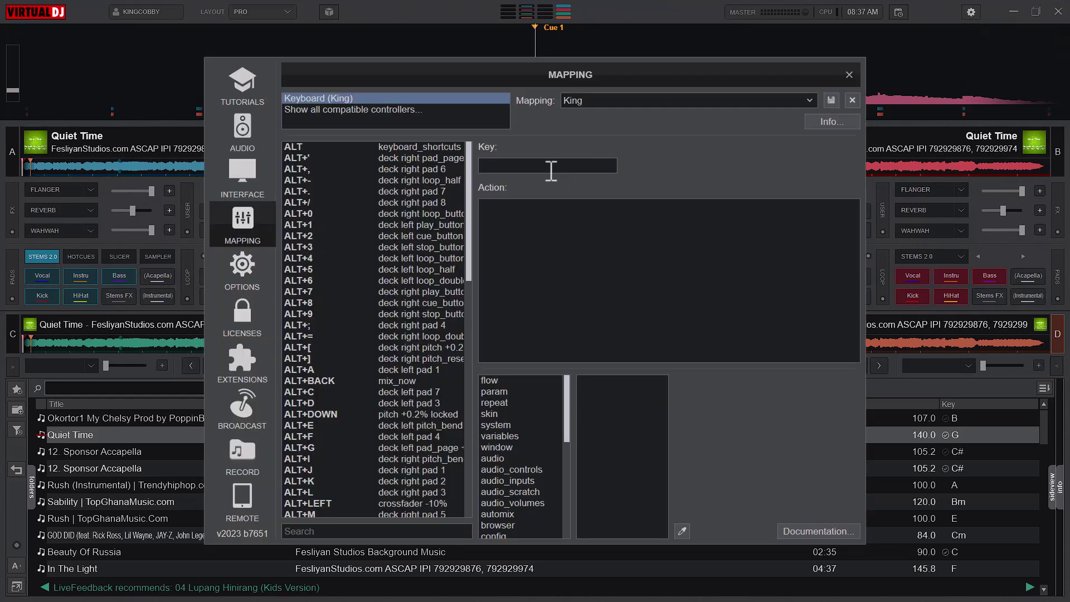
pyautogui.write('CTRL')
pyautogui.hotkey('ctrl', 's')
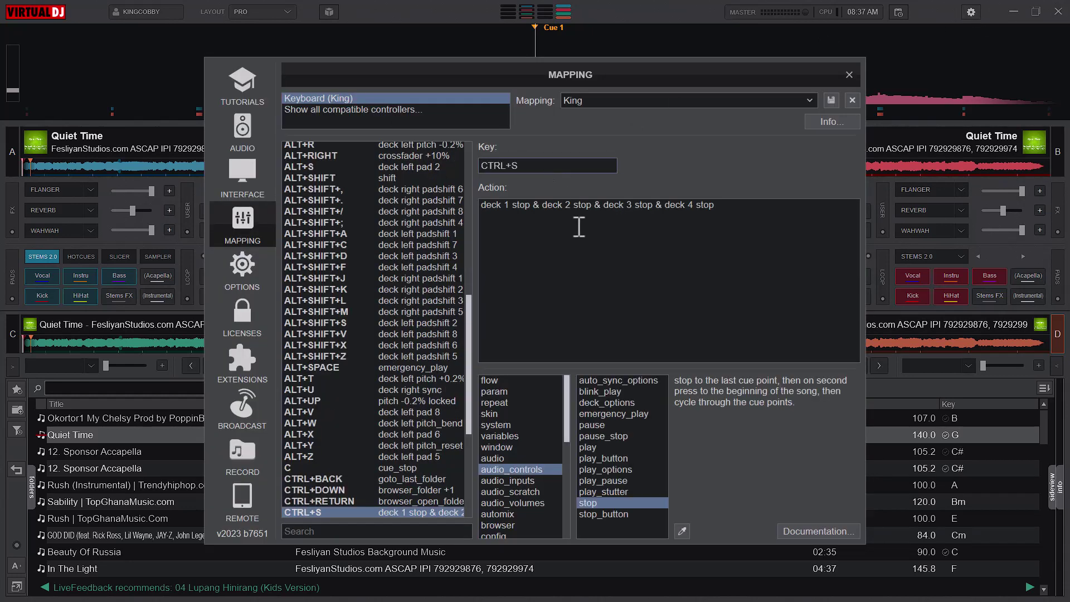
pyautogui.doubleClick(494, 206)
pyautogui.moveTo(542, 205)
pyautogui.mouseDown()
pyautogui.moveTo(703, 206)
pyautogui.moveTo(477, 209)
pyautogui.mouseUp()
pyautogui.click(721, 206)
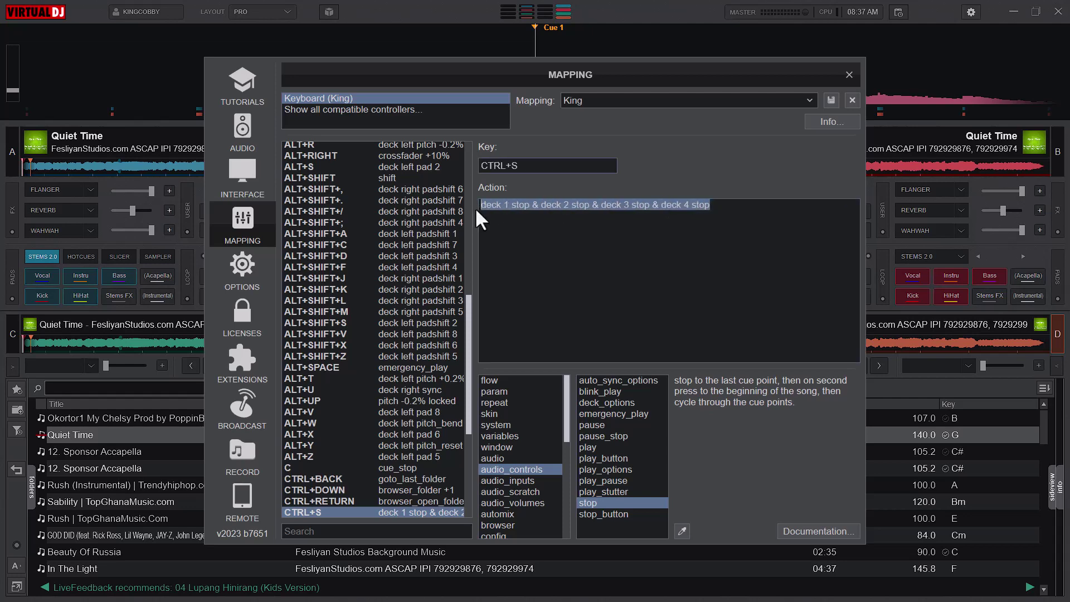
pyautogui.click(572, 166)
pyautogui.press('ctrl')
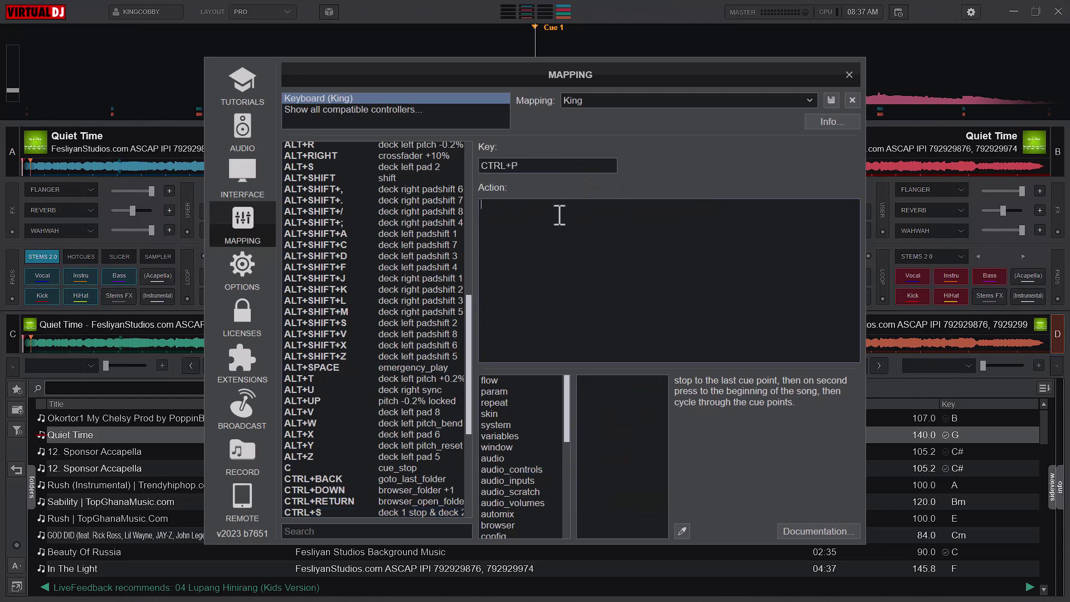
# Step: Fill the CTRL+P action with the four-deck command, deleting 'stop' to turn it into play clauses
pyautogui.doubleClick(528, 207)
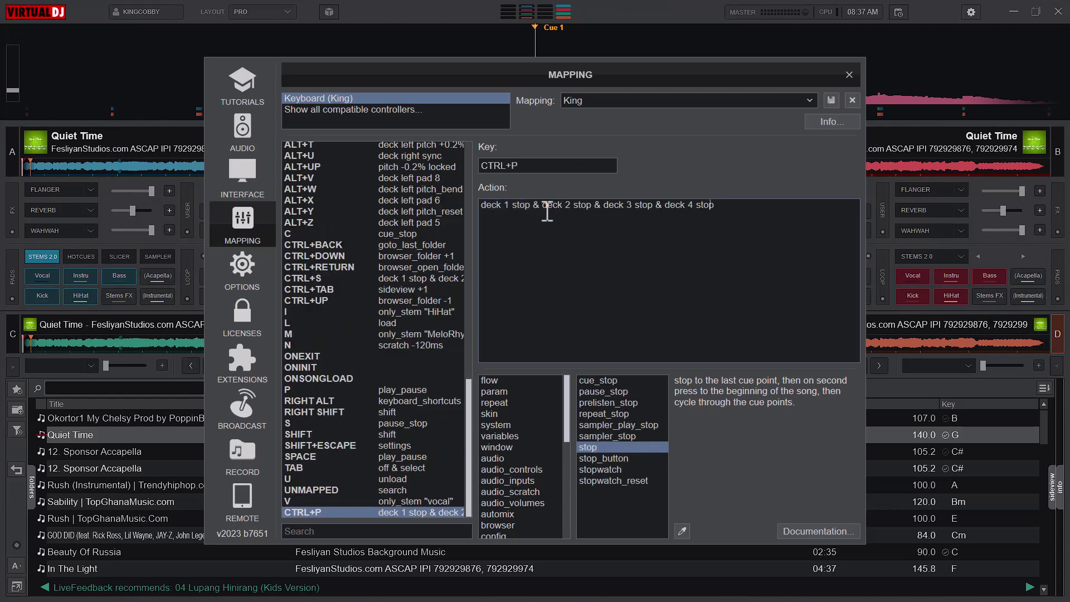
pyautogui.click(528, 207)
pyautogui.click(520, 205)
pyautogui.press('BackSpace')
pyautogui.press('BackSpace')
pyautogui.press('BackSpace')
pyautogui.press('BackSpace')
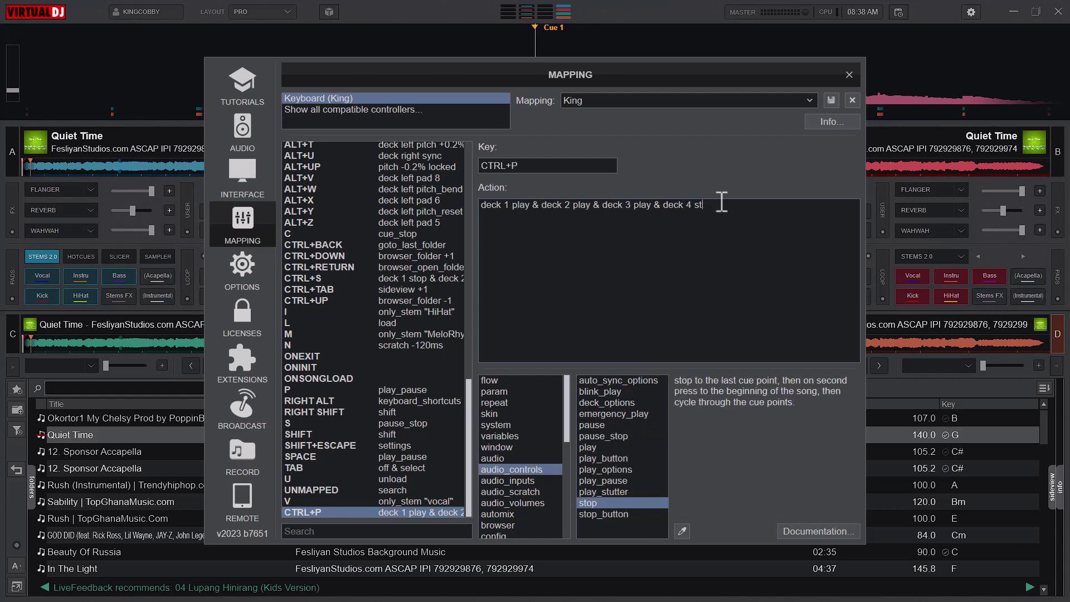
pyautogui.write('p')
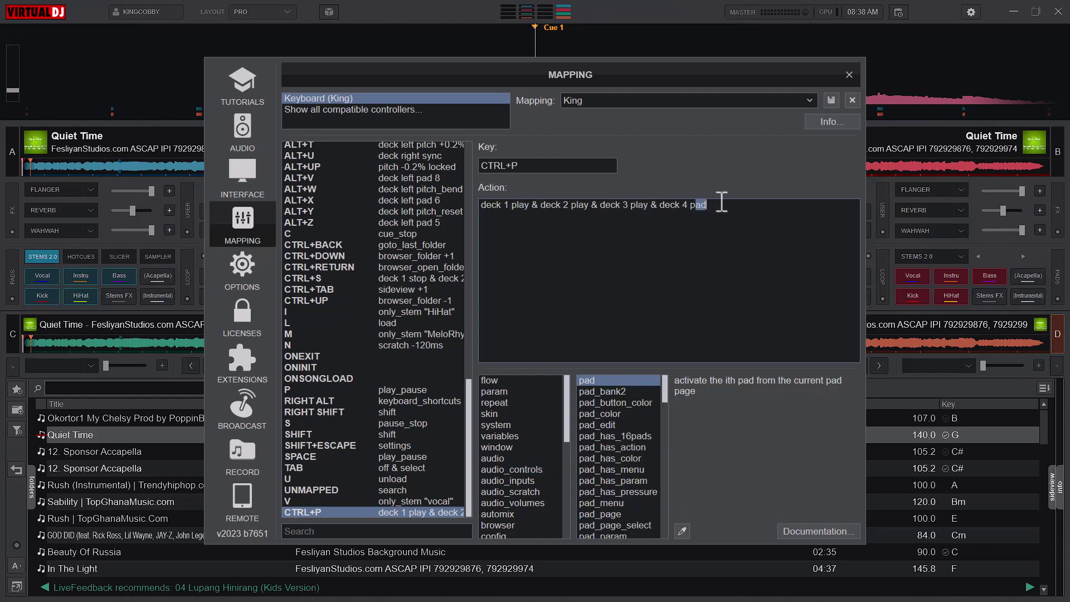
pyautogui.write('lay')
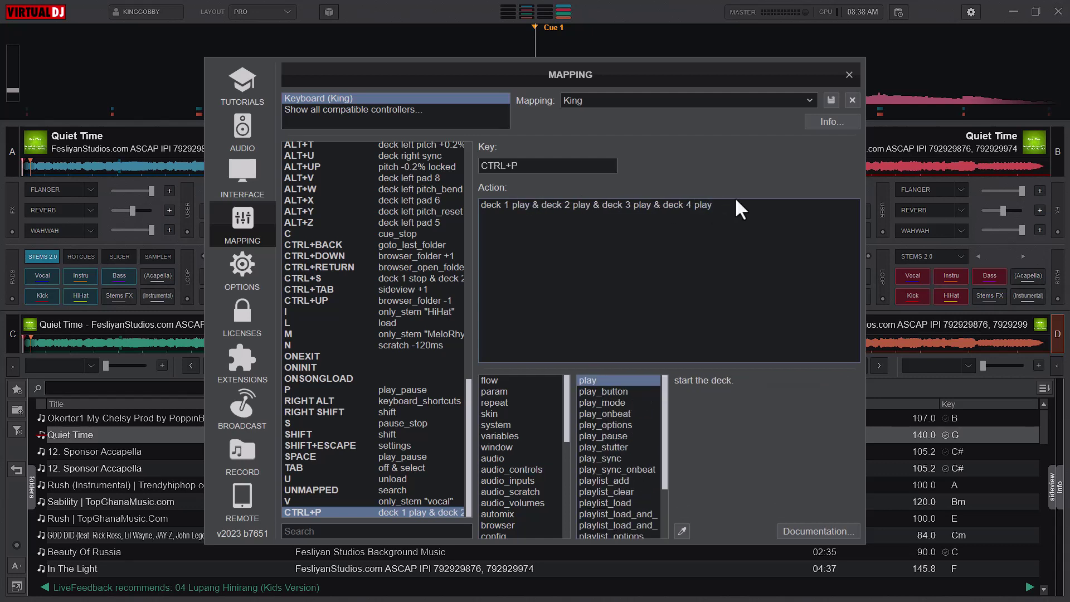
pyautogui.click(849, 76)
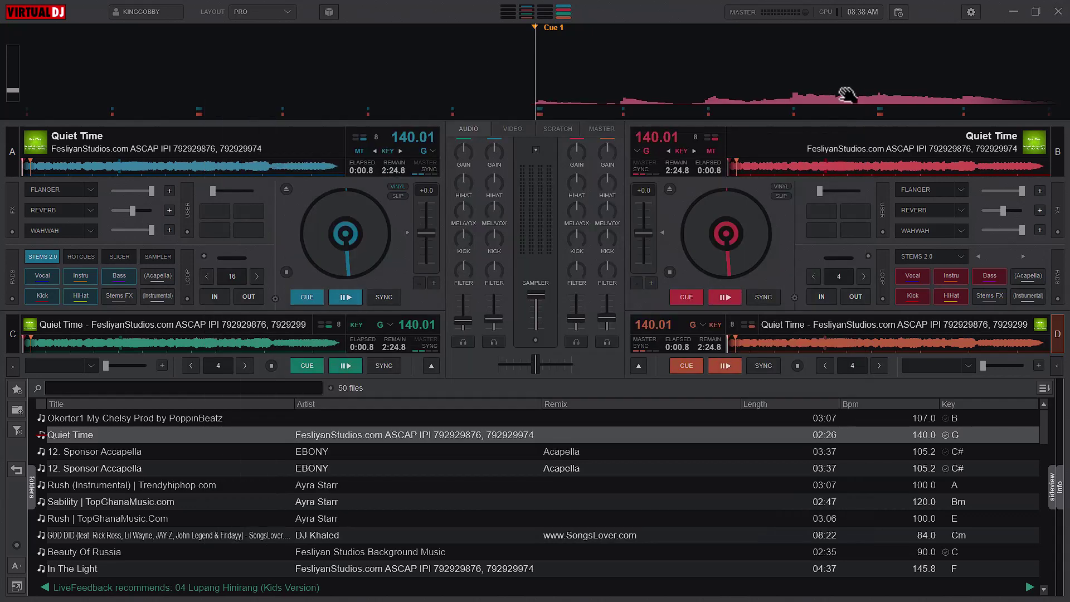
pyautogui.press('space')
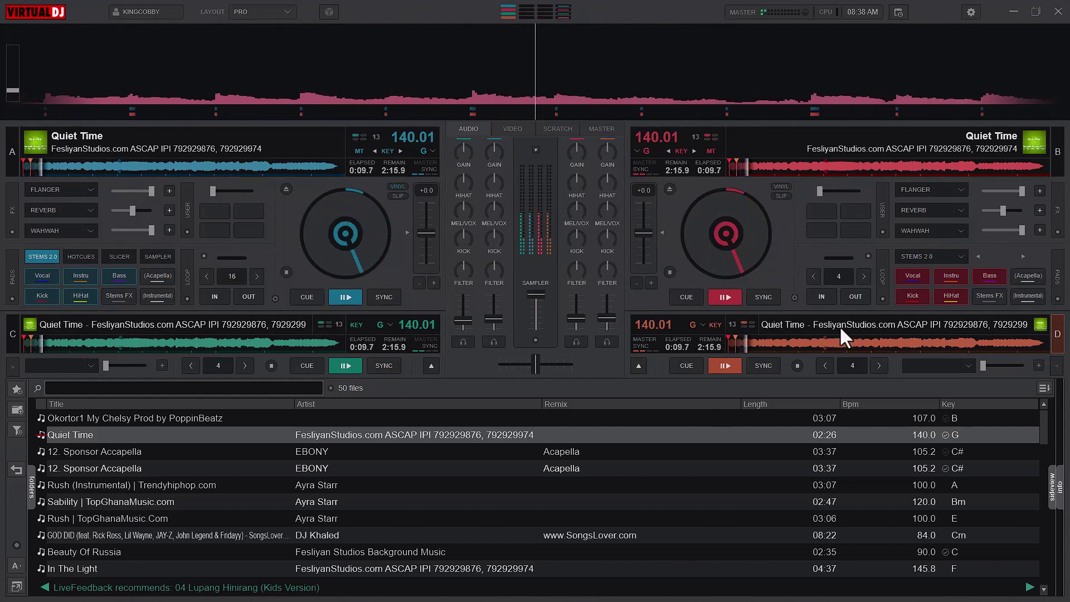
pyautogui.hotkey('shift', 'c')
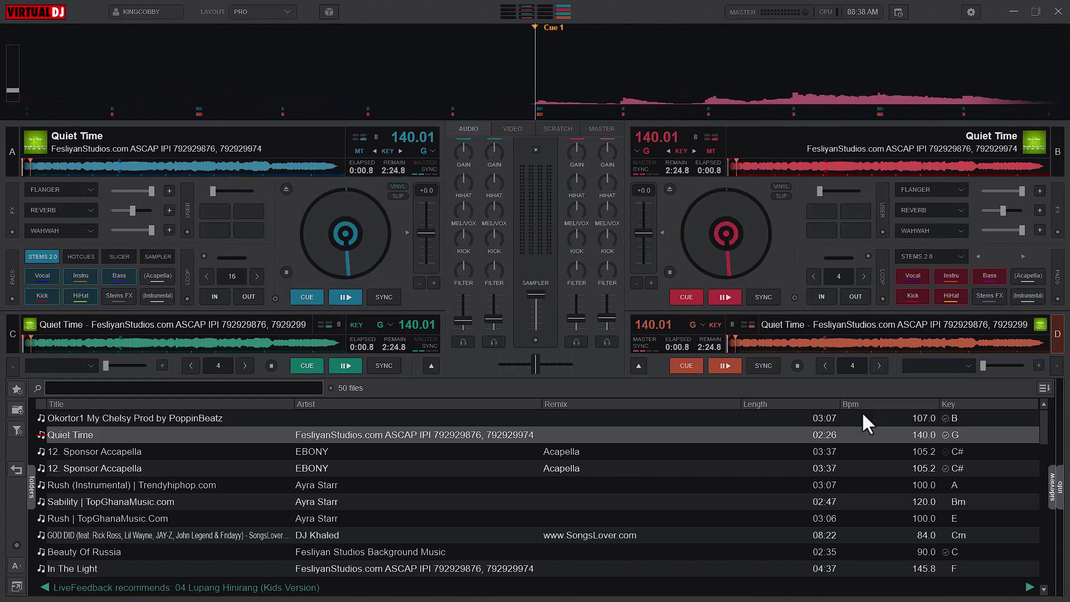